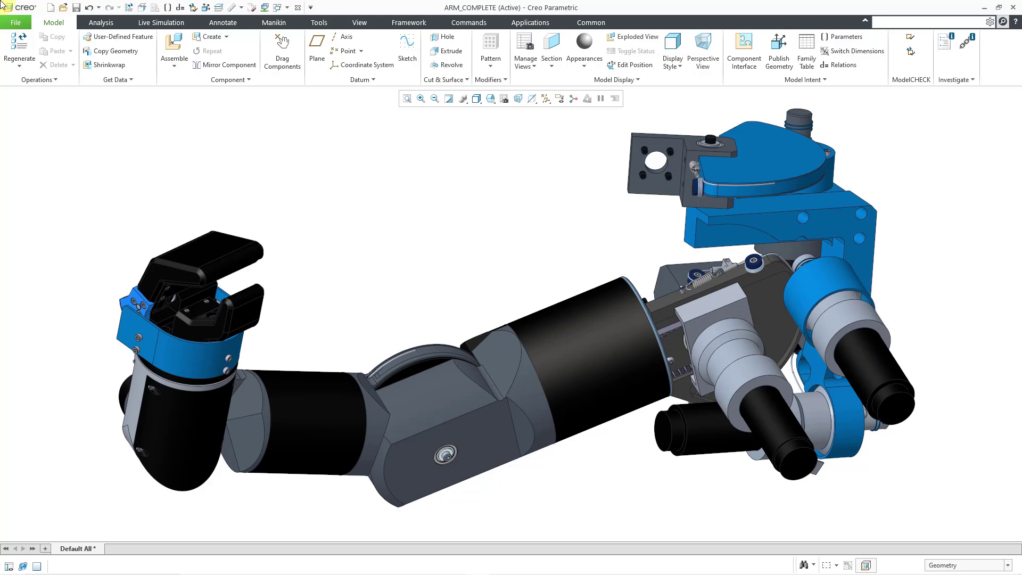
Step: Search the ribbon commands for 'render' and then 'perf', dismissing each result list
click(889, 22)
text(render)
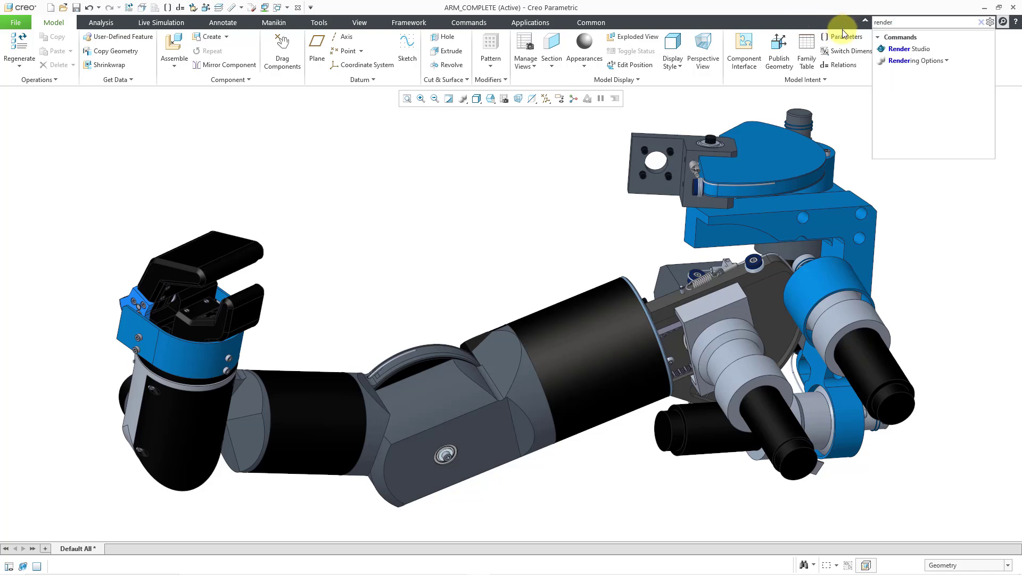
mouse_move(915, 50)
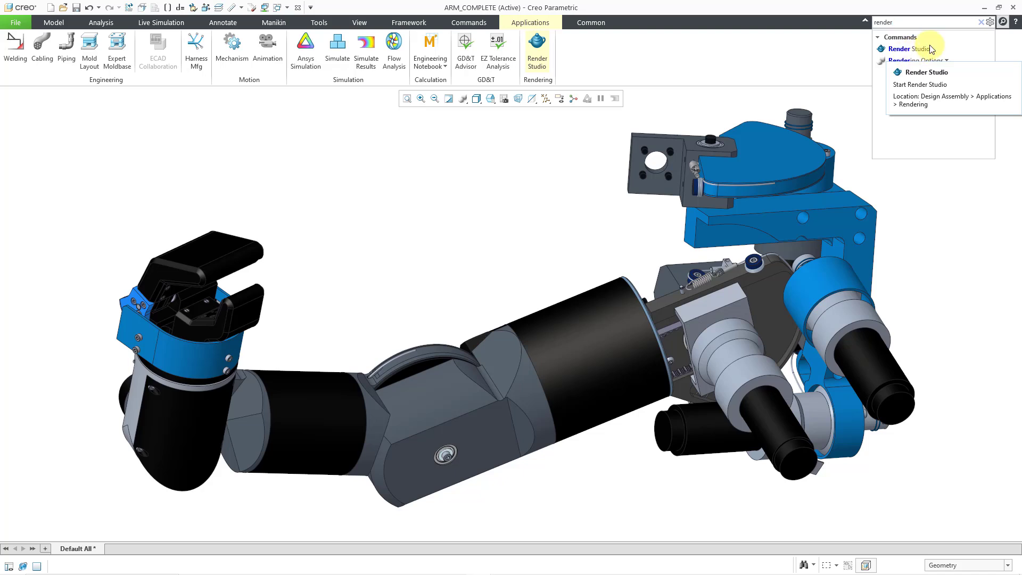
click(982, 24)
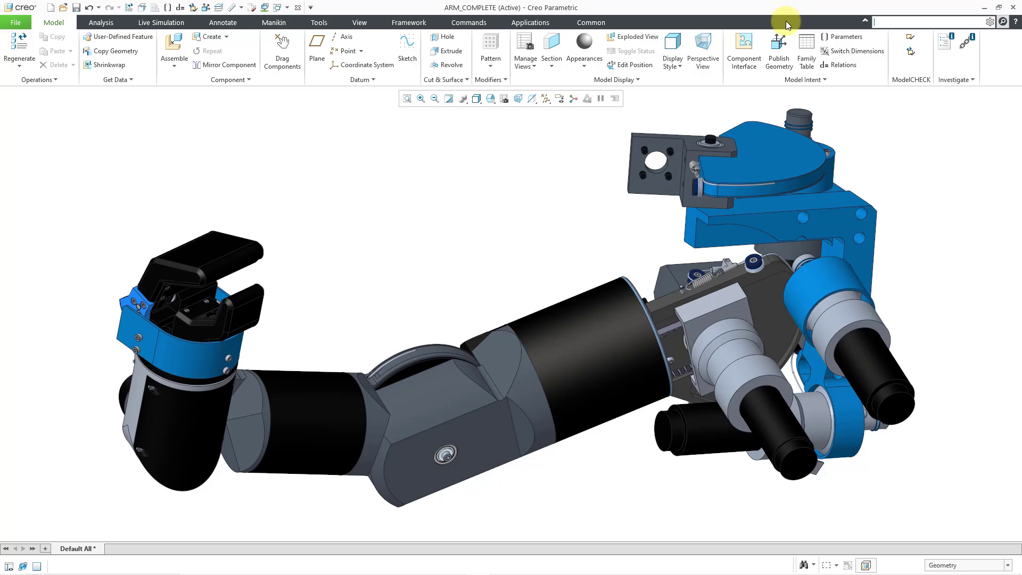
text(perf)
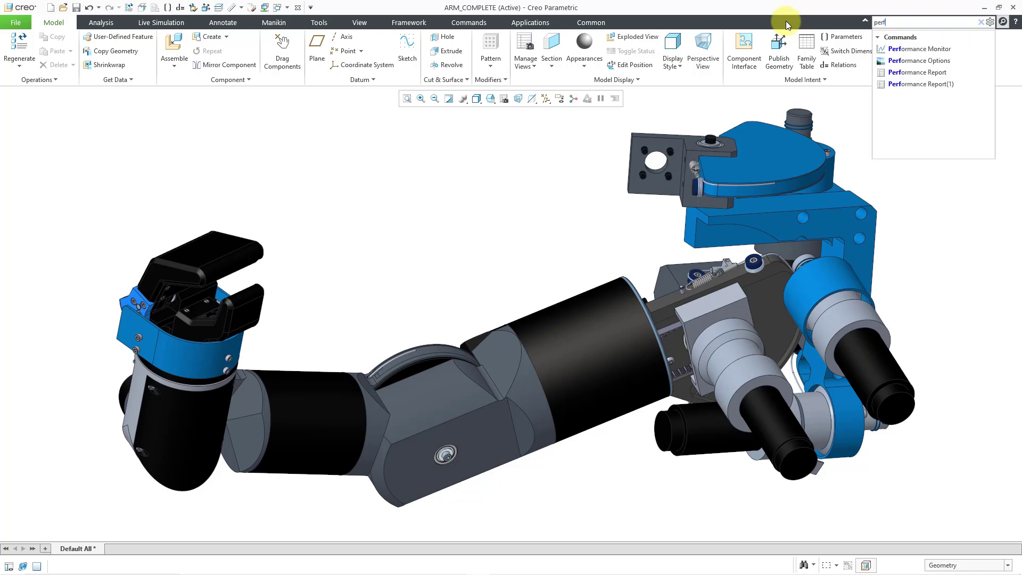
mouse_move(914, 86)
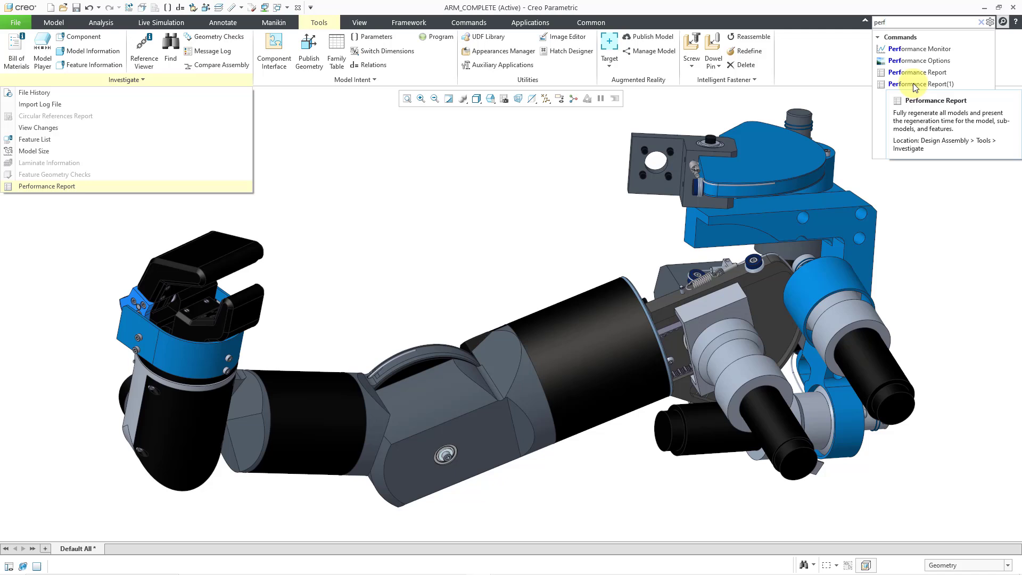
click(394, 168)
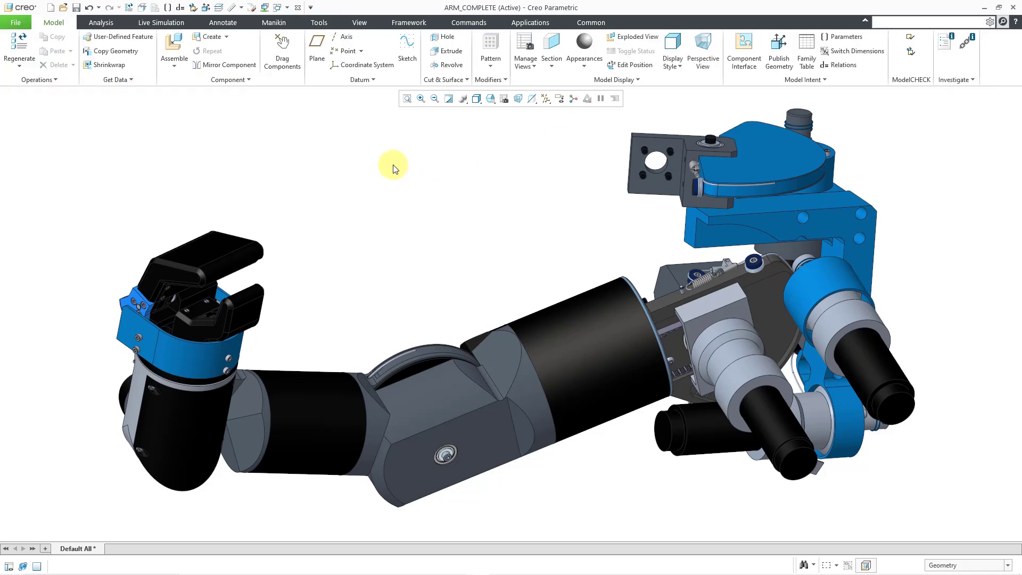
Step: Open the Creo Parametric Options and review the Dialog Search Settings, cancelling without changes
click(13, 21)
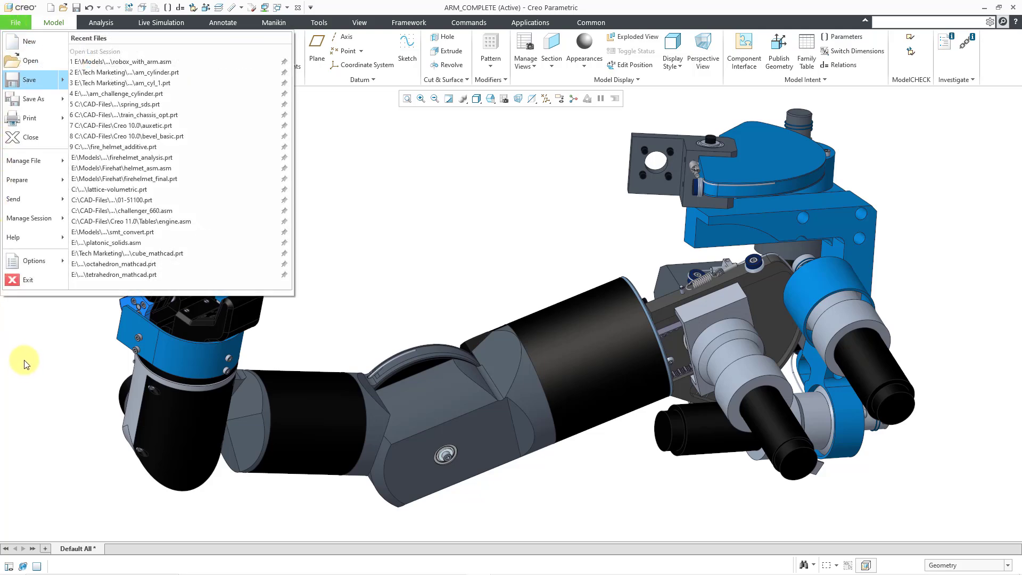
click(13, 261)
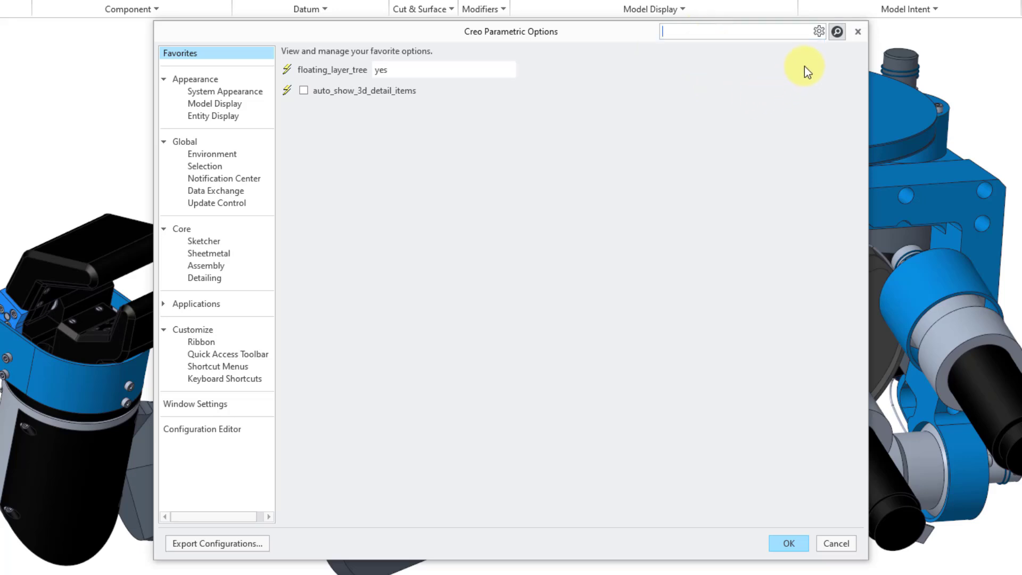
click(820, 32)
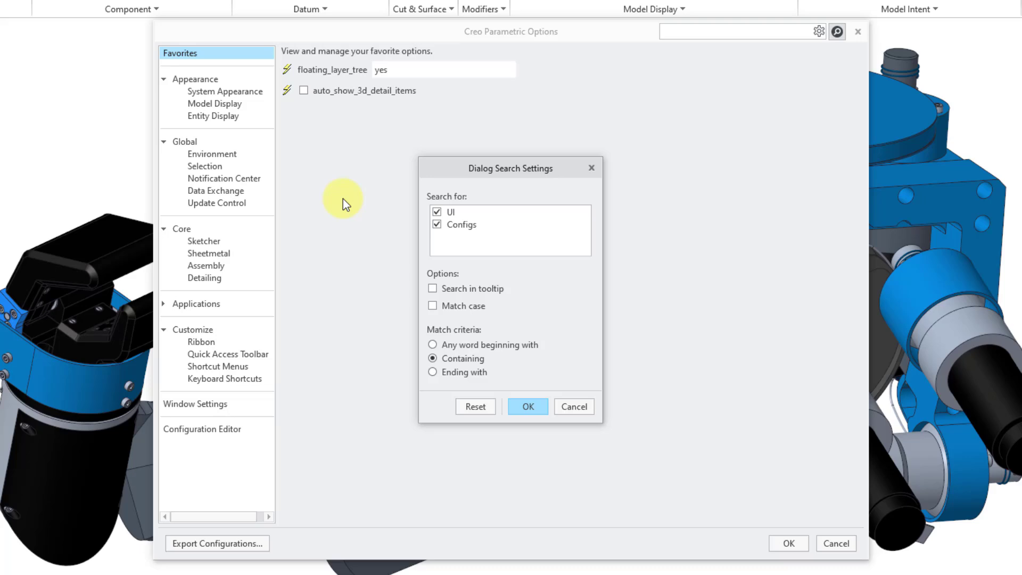
click(574, 406)
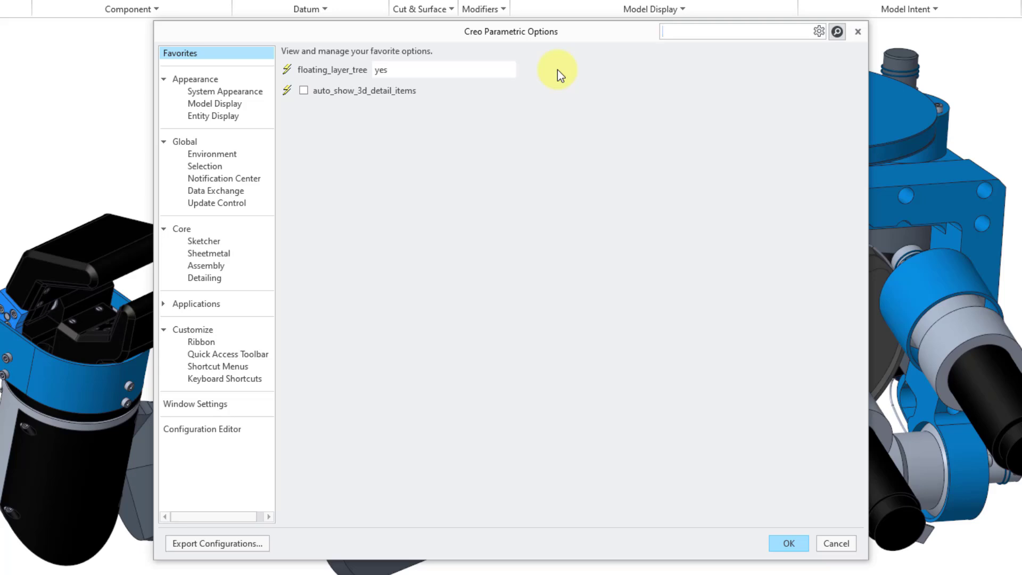
Step: Search Options for 'background', jump to the System Appearance Background colour, then clear the search
text(background)
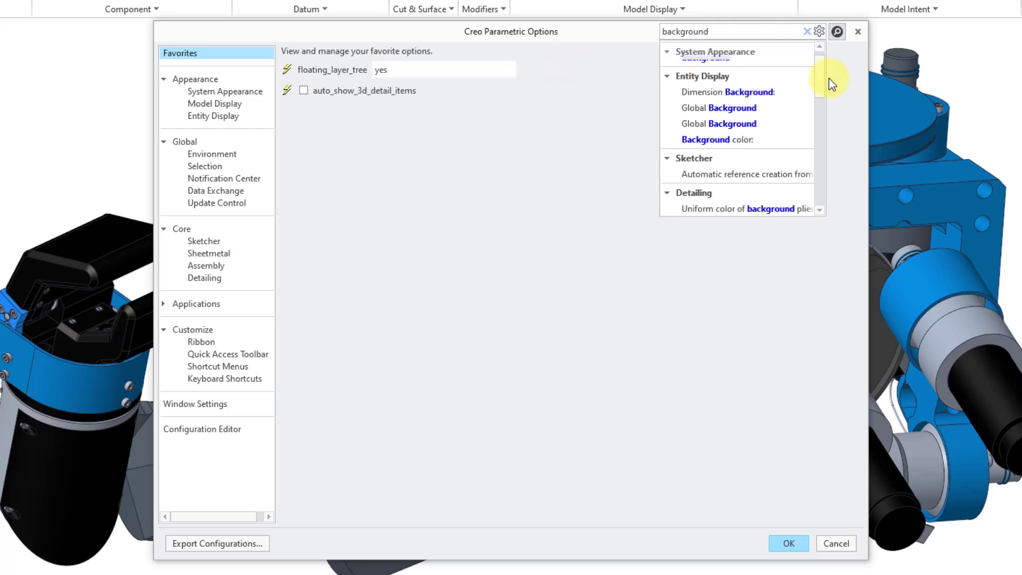
scroll(820, 75, up, 1)
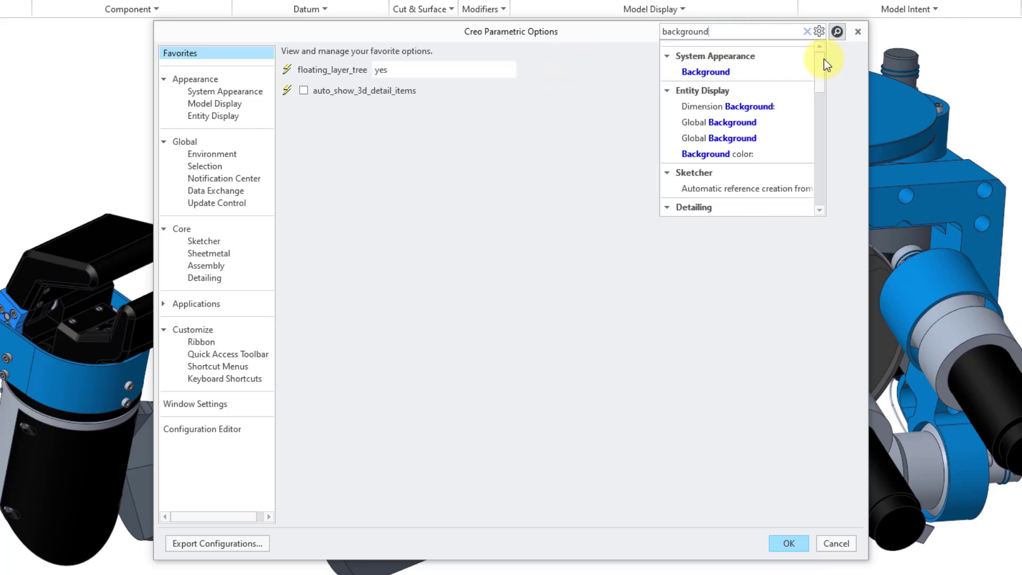
click(717, 69)
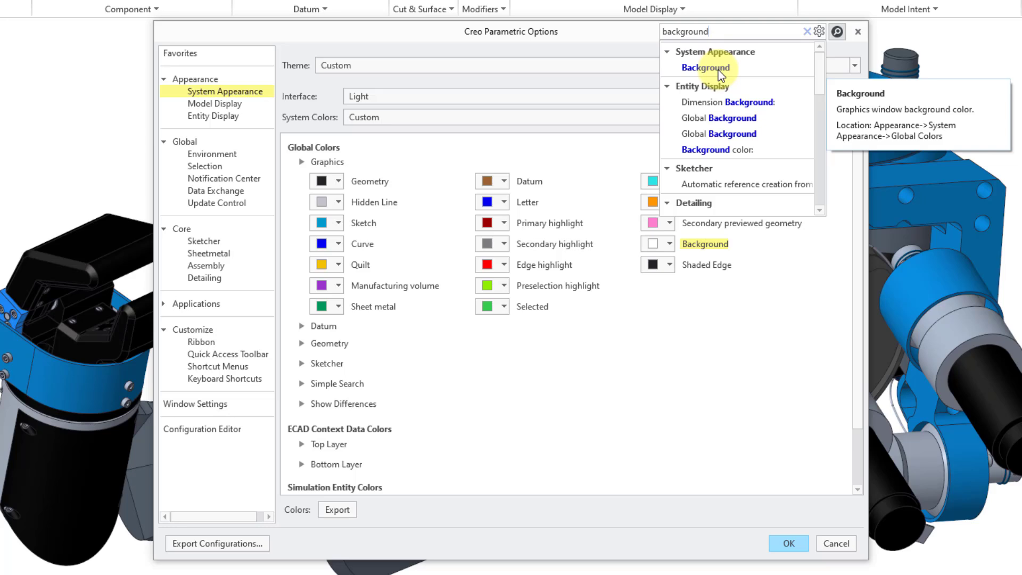
key(Escape)
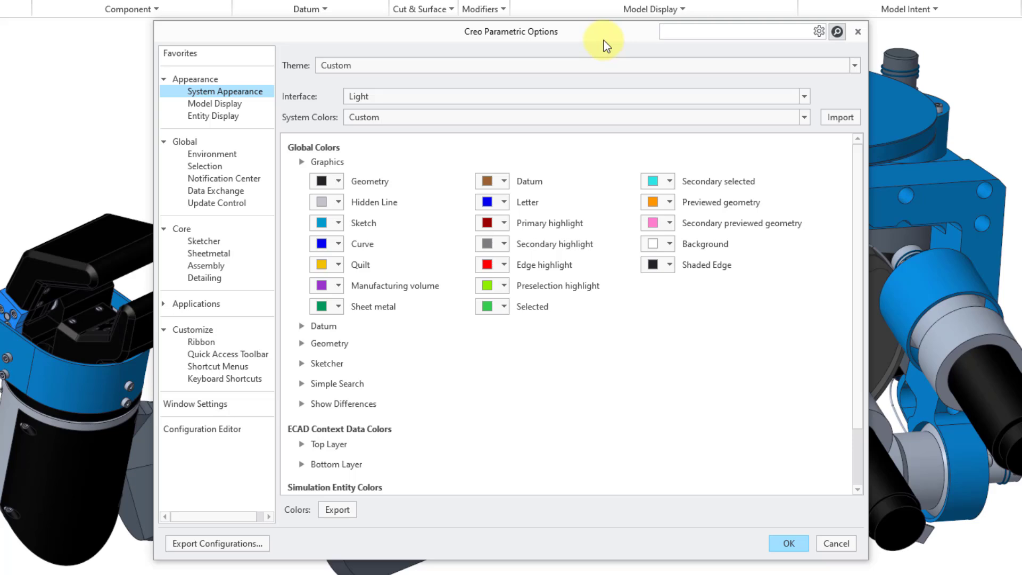
Step: Search Options for 'shade' and view the Shaded Edge colour and Shaded Model Display Settings results
text(shade)
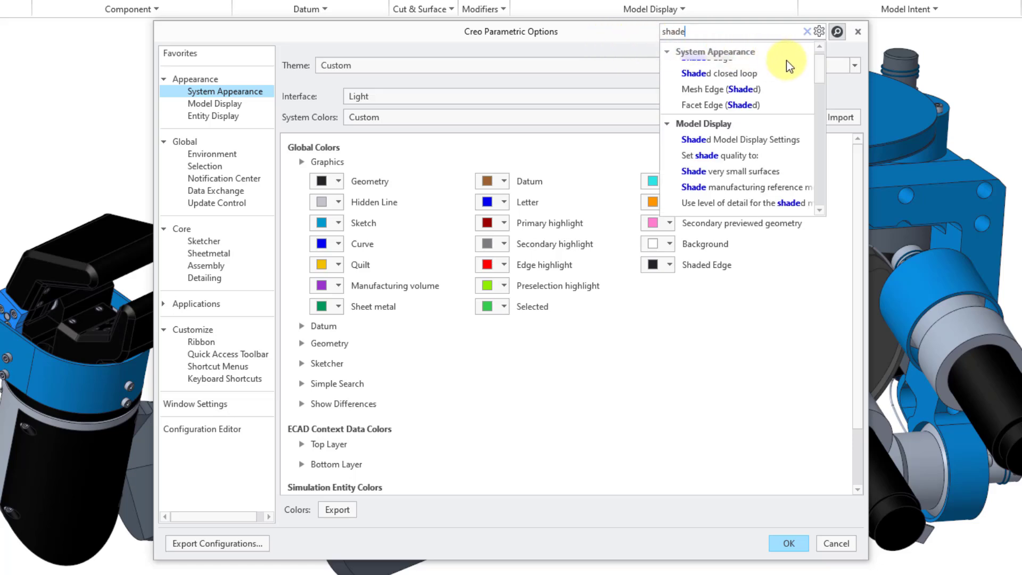
scroll(819, 65, up, 1)
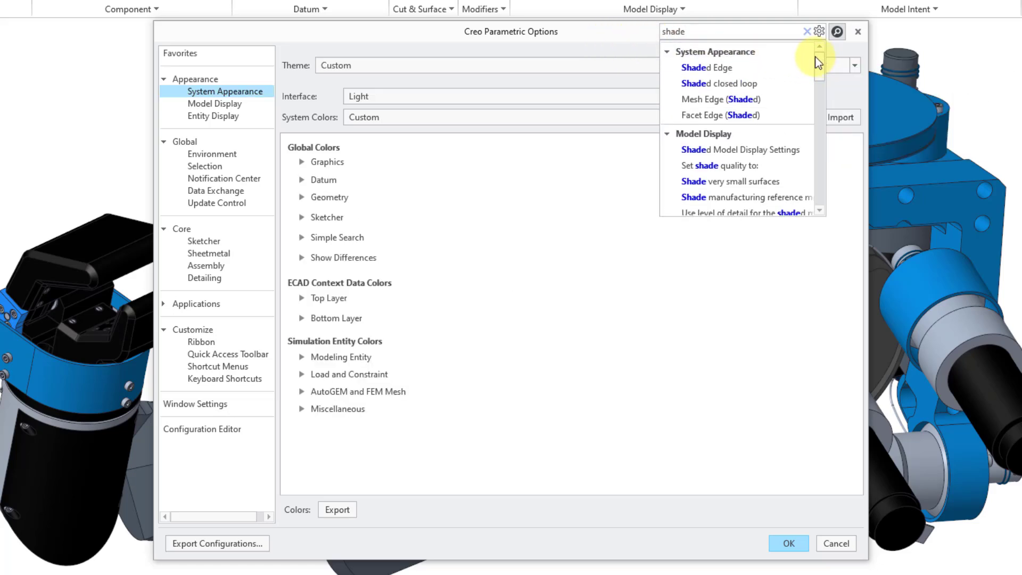
click(726, 67)
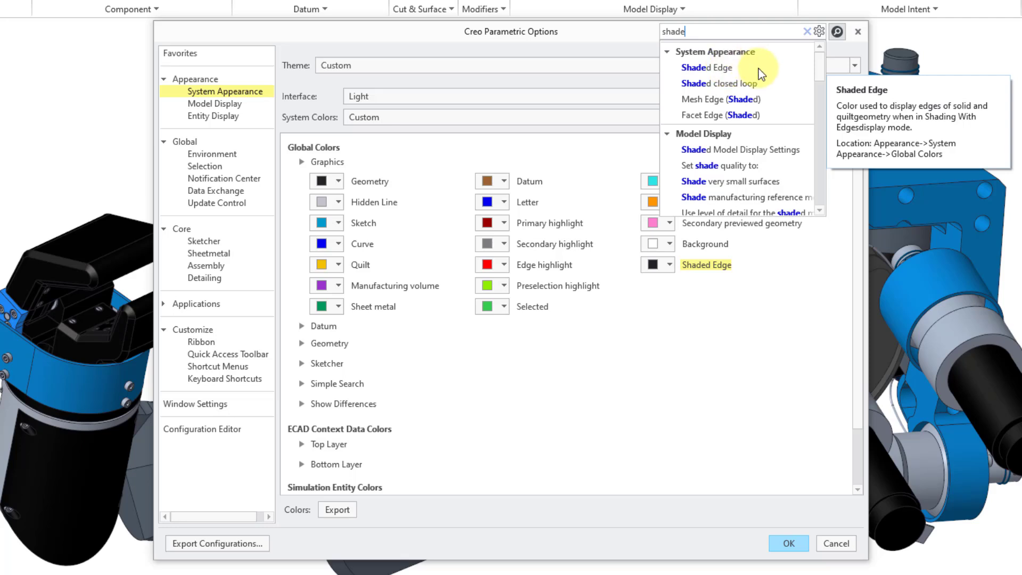
click(756, 152)
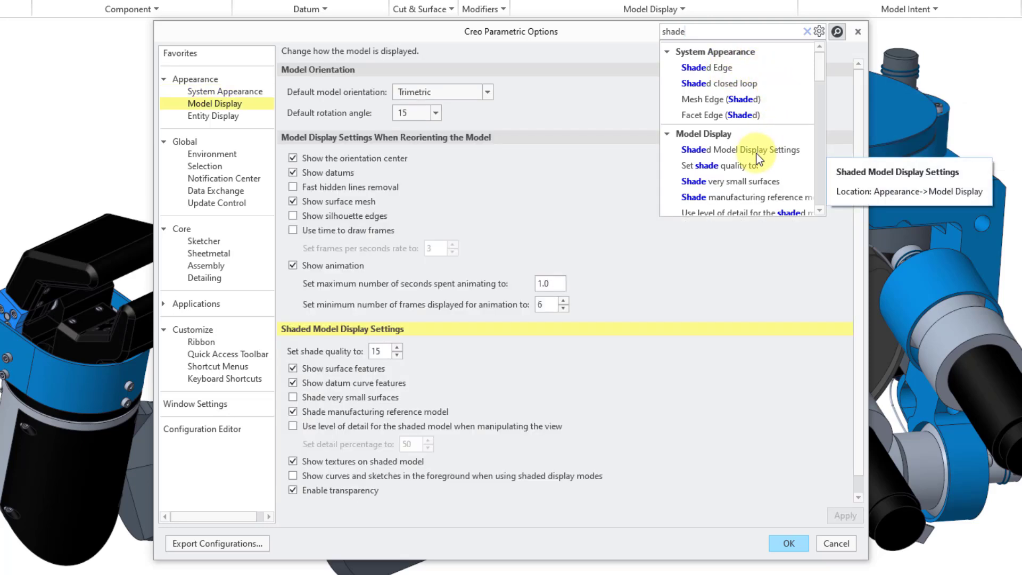
click(820, 155)
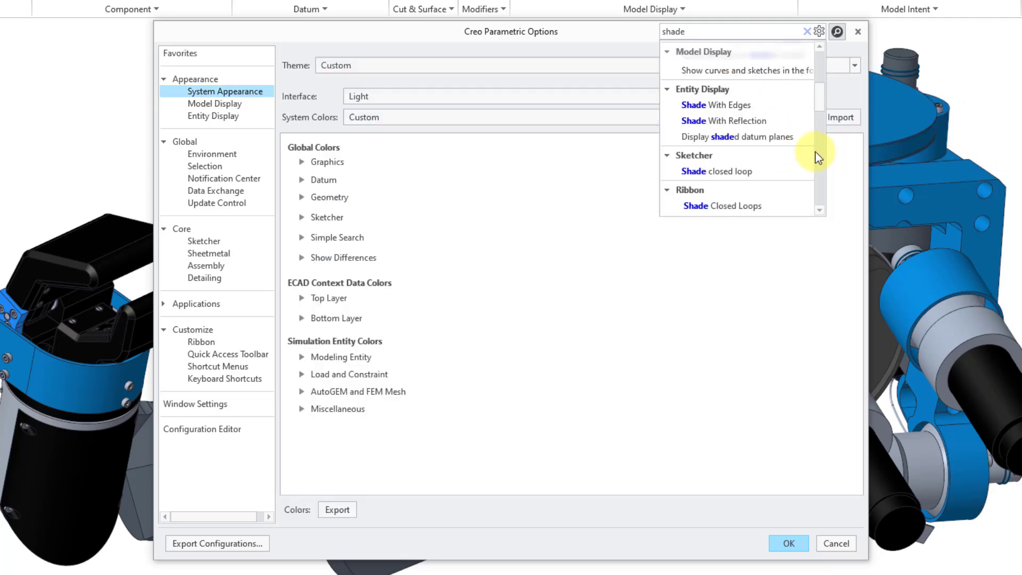
Step: Check the Shade With Edges and Sketcher Shade closed loop results, then clear the shade search
click(728, 104)
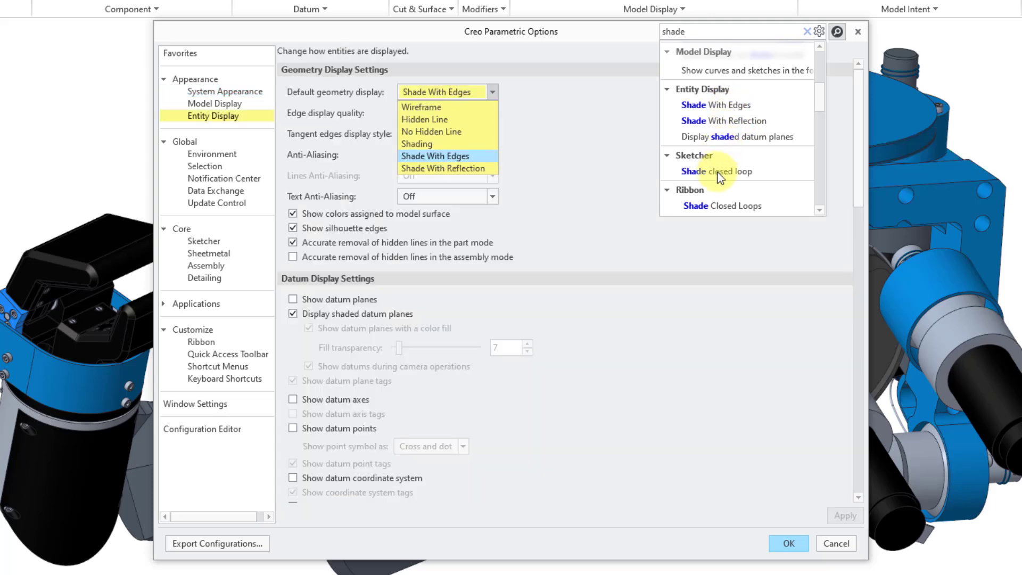
click(719, 172)
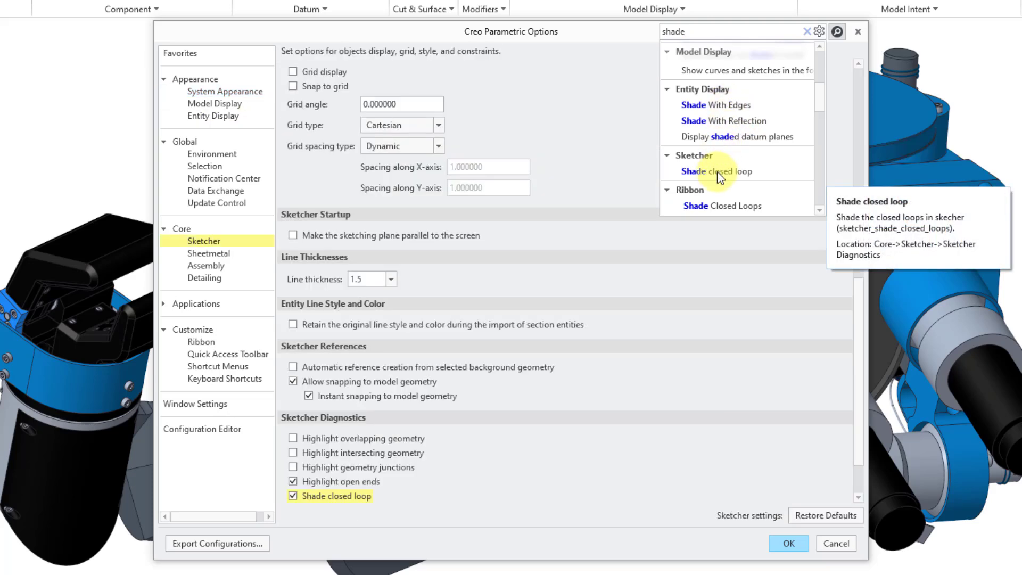
scroll(823, 178, down, 5)
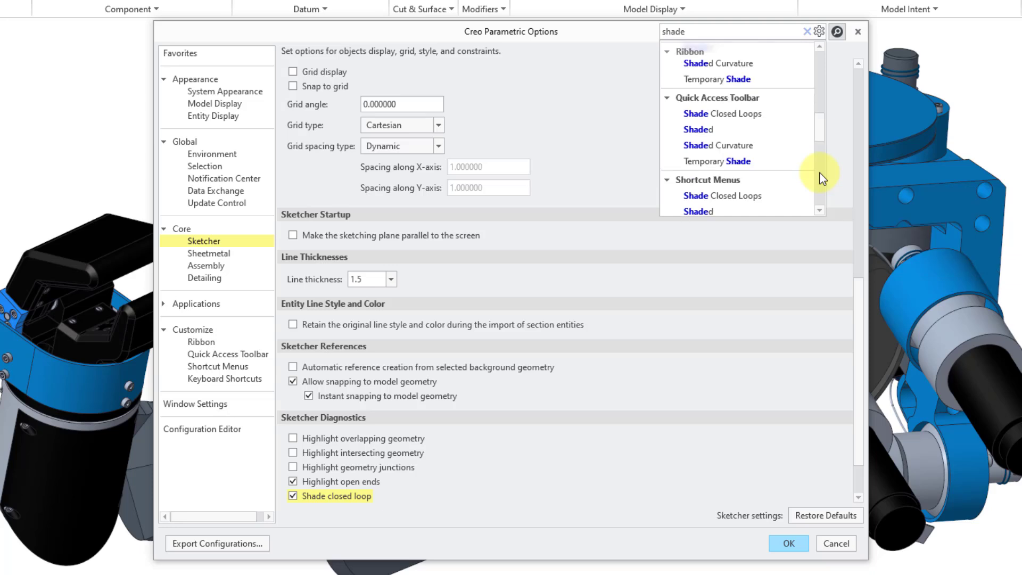
scroll(822, 178, down, 3)
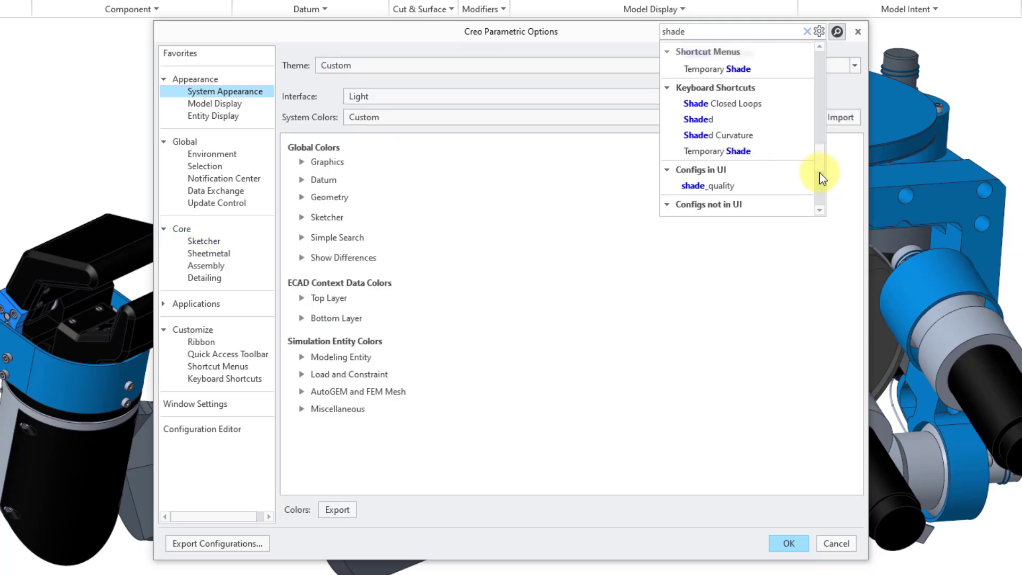
scroll(822, 181, down, 5)
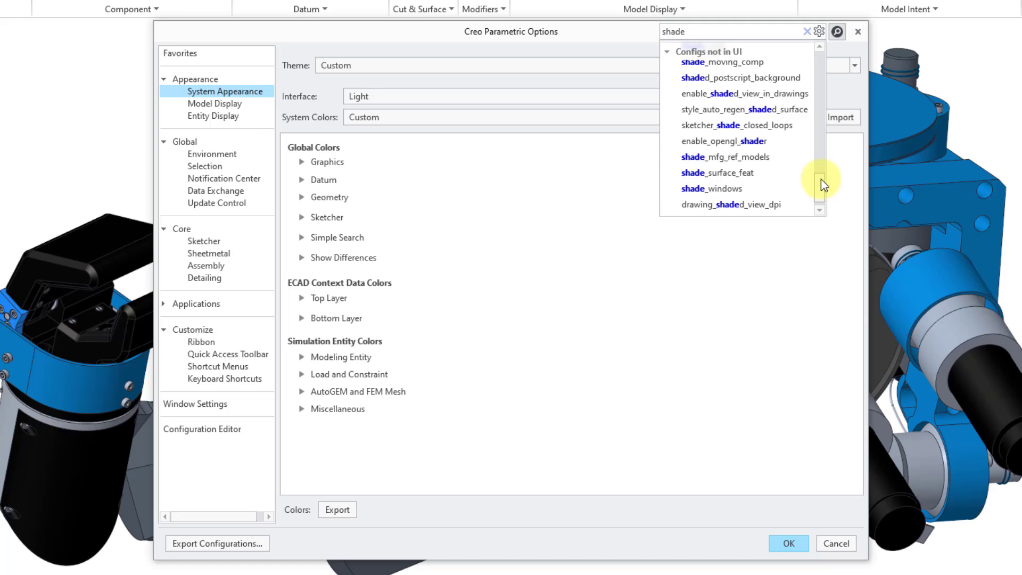
click(806, 32)
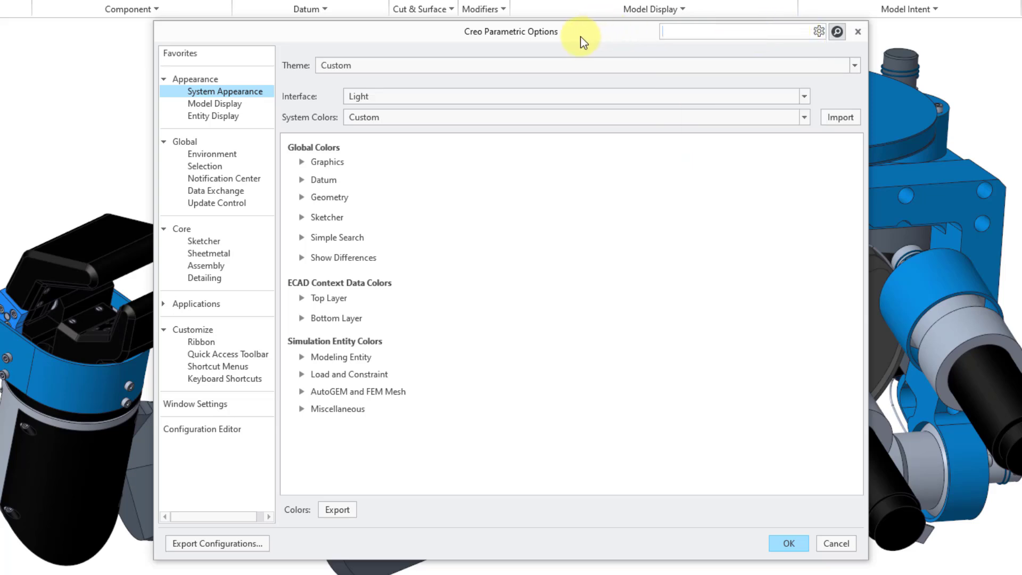
Step: Search Options for 'modelcheck', go to ModelCHECK Settings on the Environment page, then clear the search
text(modelcheck)
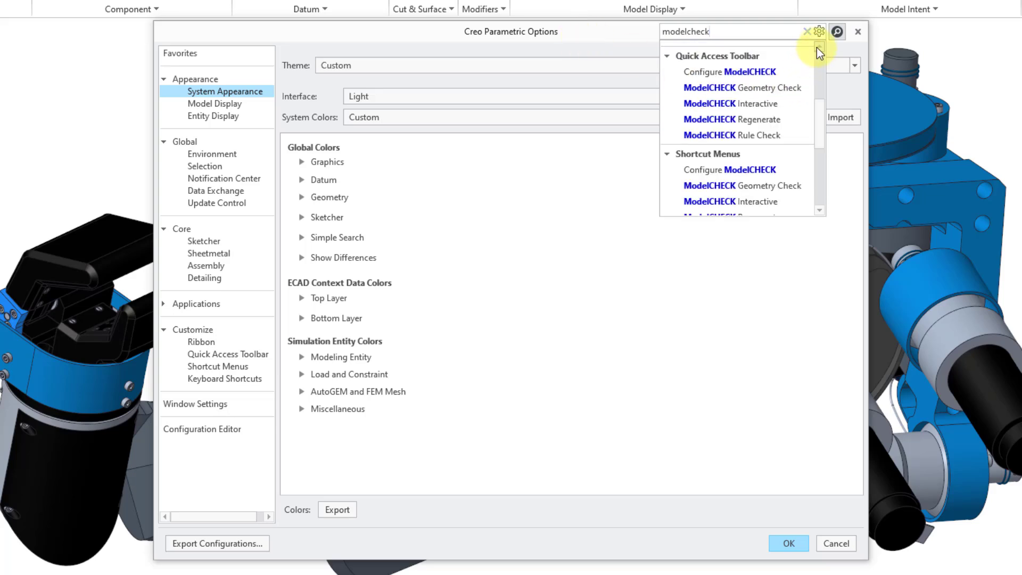
scroll(819, 59, up, 3)
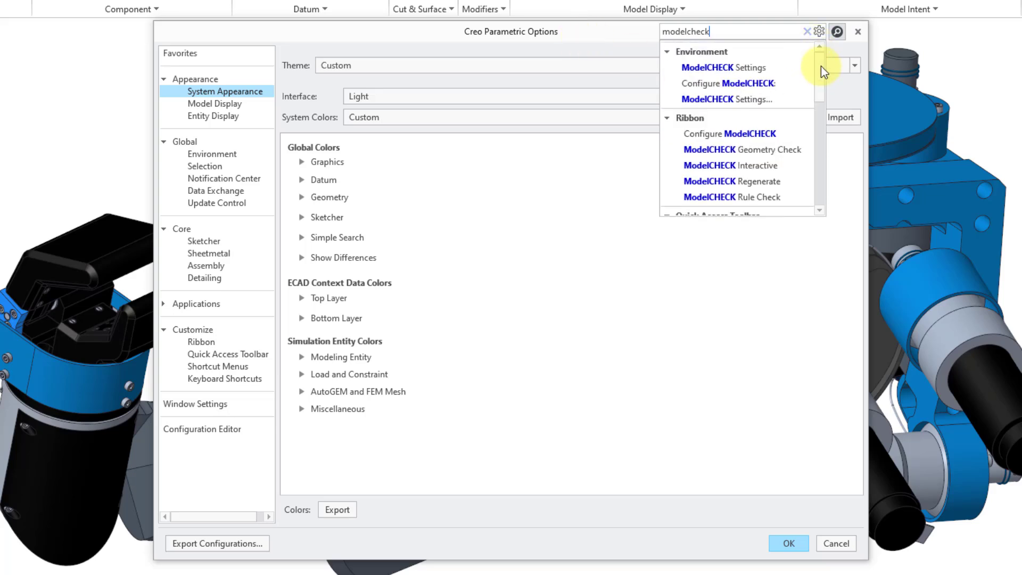
click(749, 68)
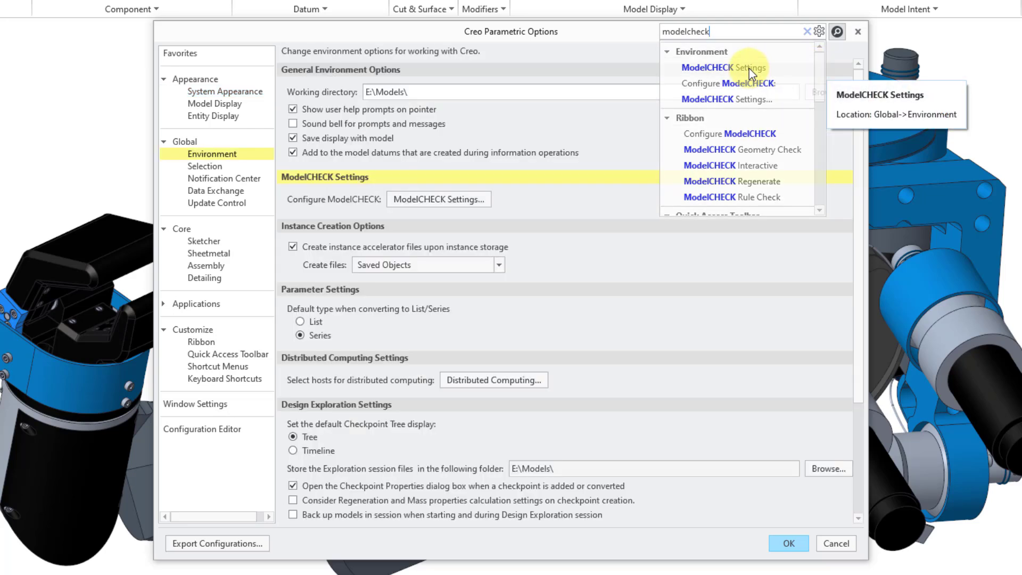
key(Escape)
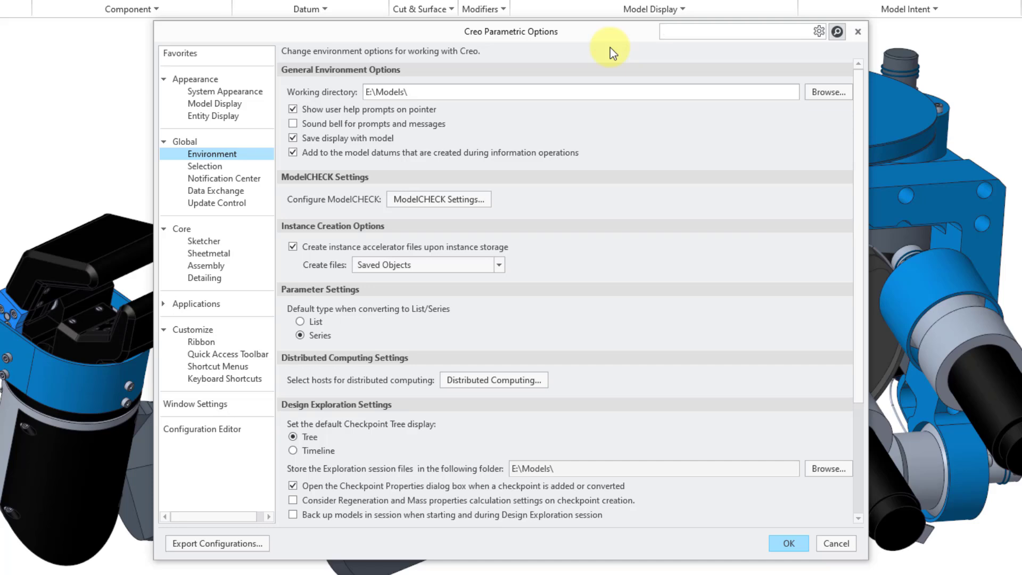
Step: Search Options for 'dialog' and reach the Resume Display of Dialog Boxes setting via Checkpoint Properties
text(dialog)
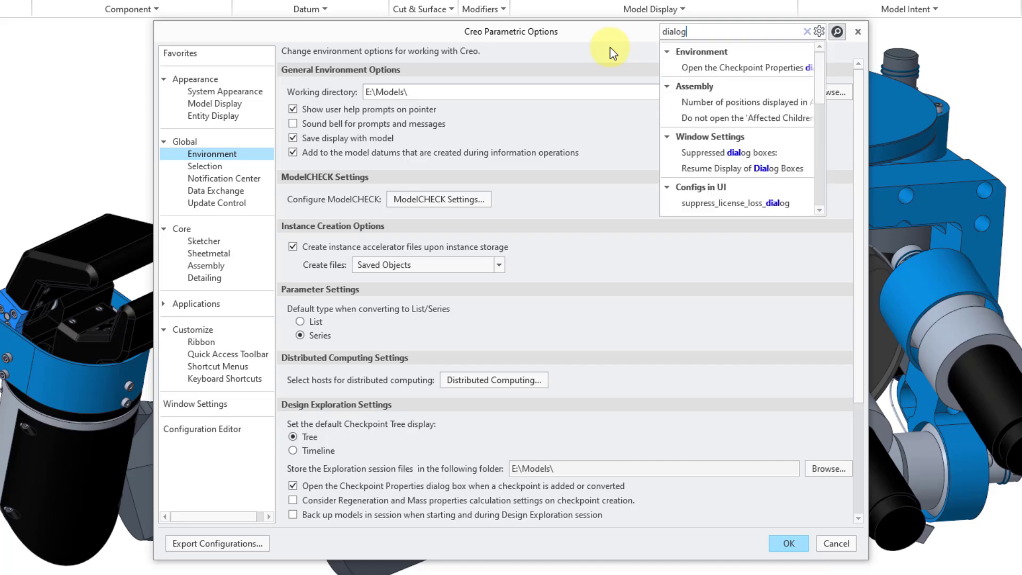
click(726, 71)
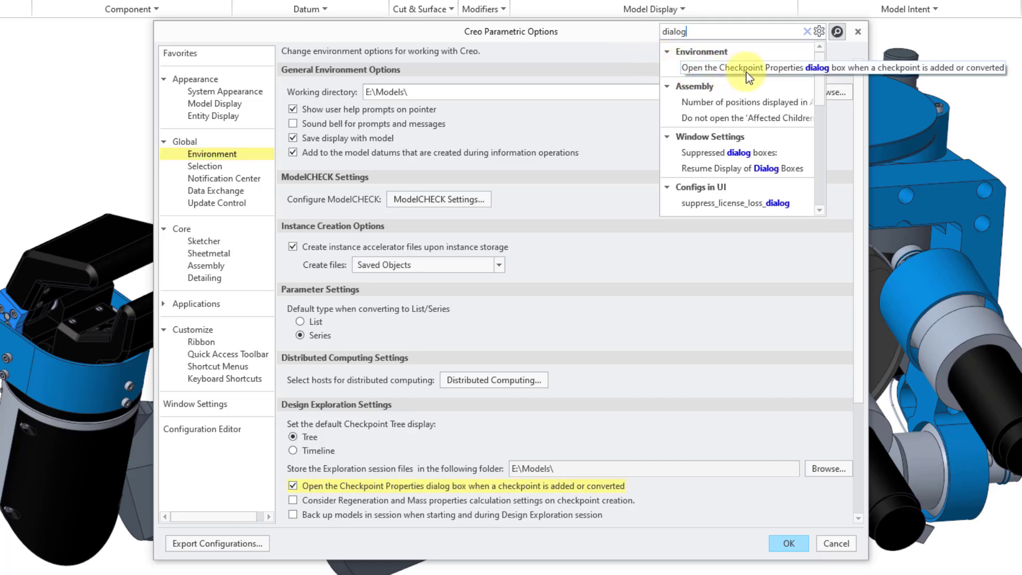
click(745, 170)
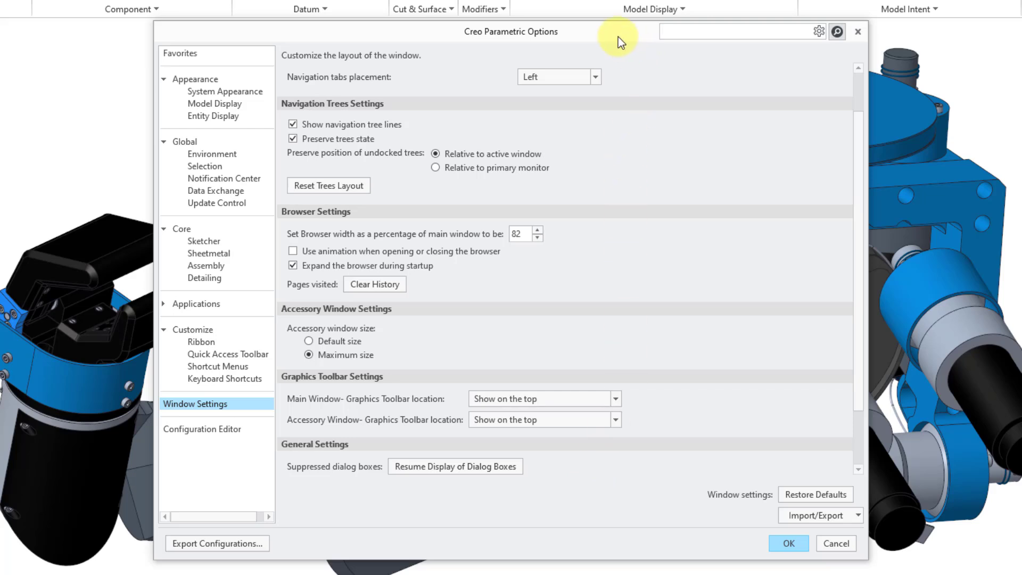
text(obsolete)
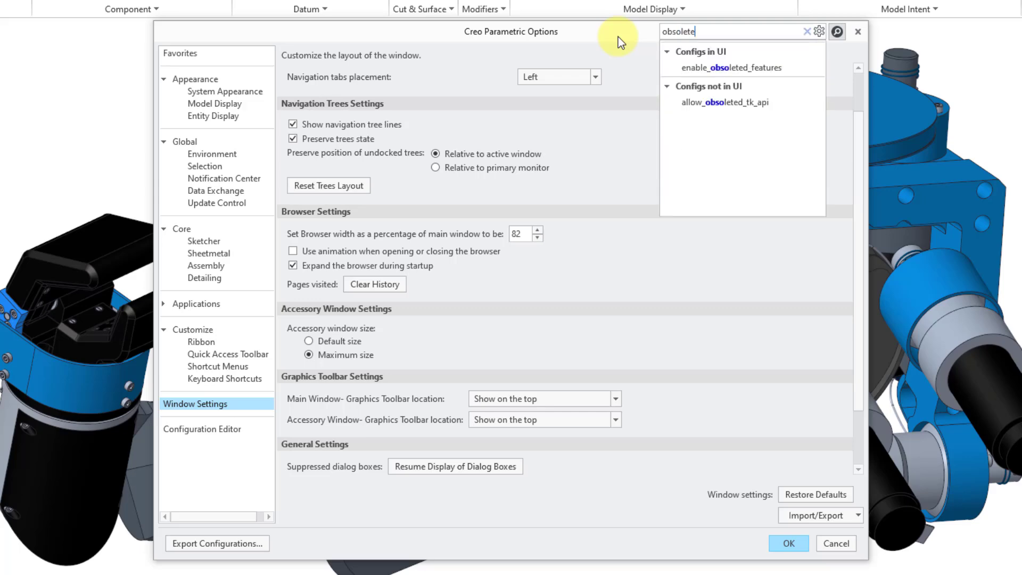
click(698, 70)
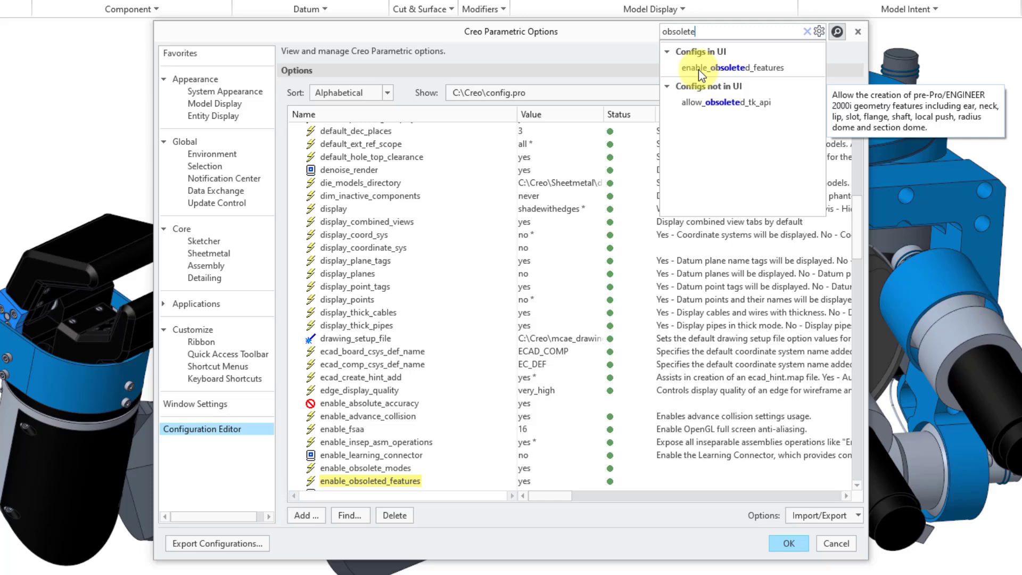
click(712, 104)
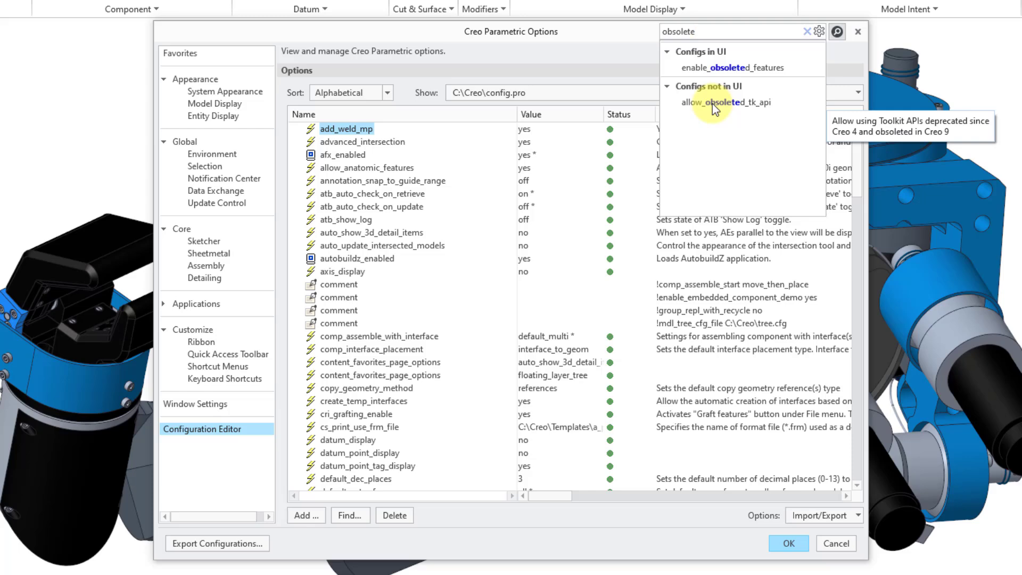
click(735, 70)
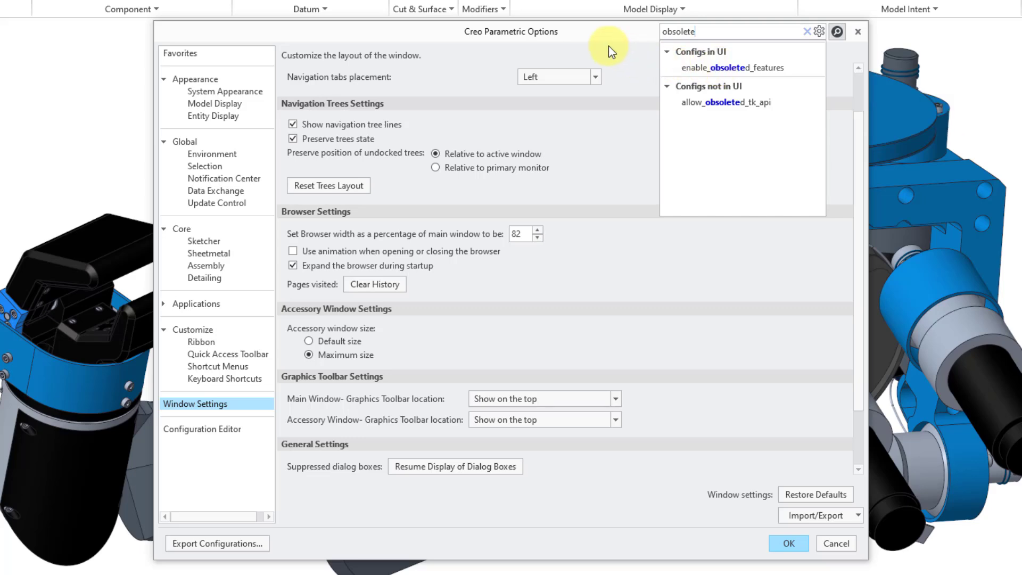
key(ctrl+a)
key(BackSpace)
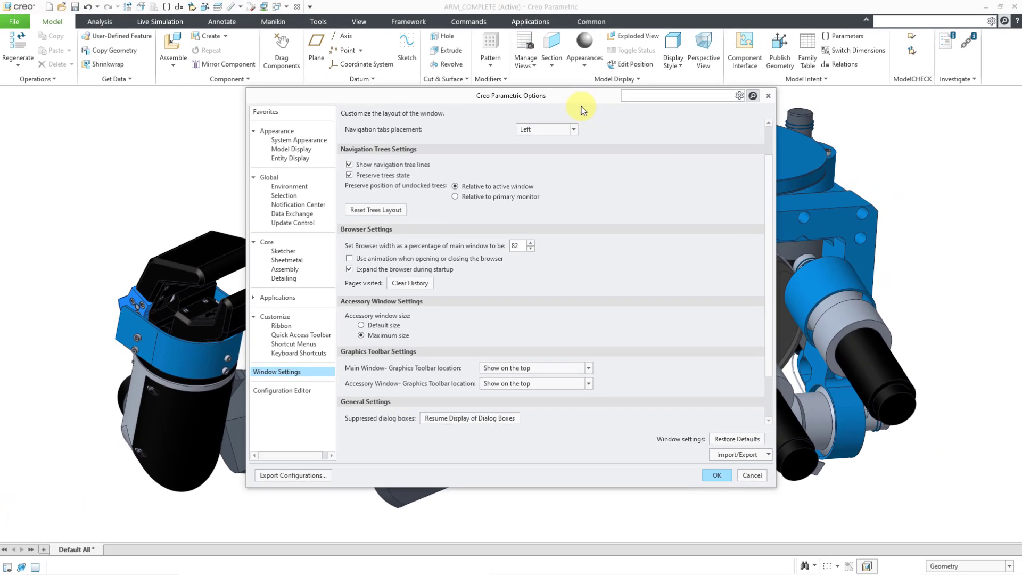